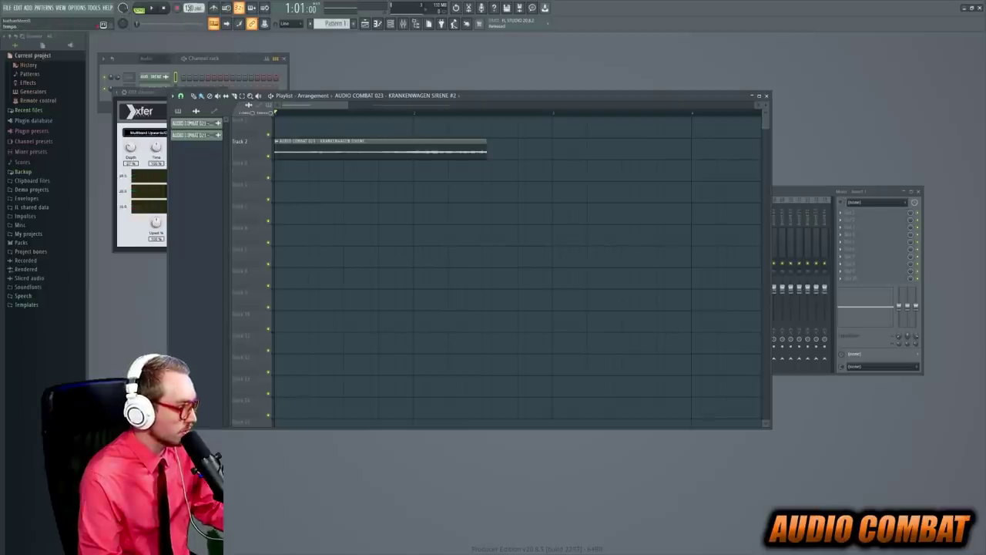
Set the project tempo to 169 BPM and add one more LL_clap_pyrex hit at the end of Track 6.
drag(193, 7, 190, 30)
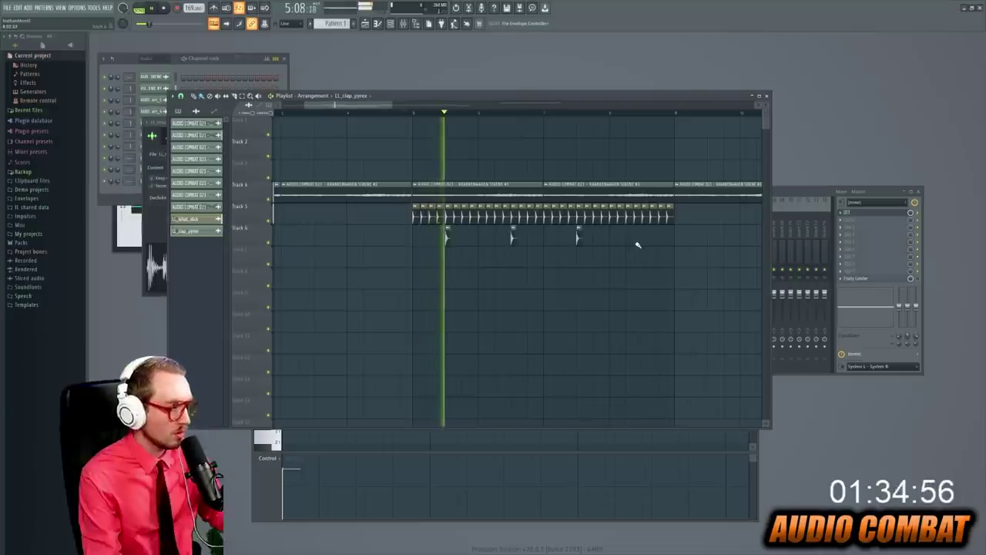
click(642, 236)
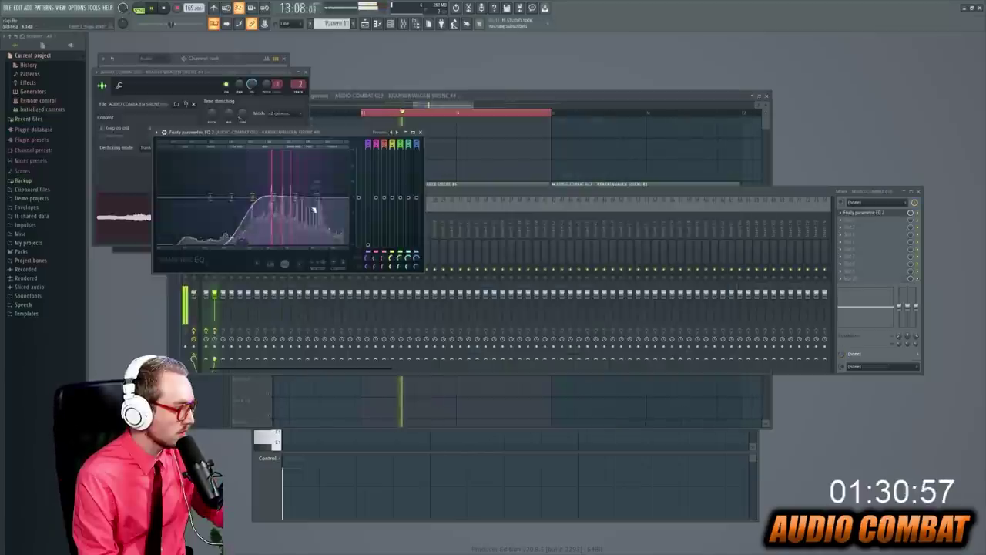
Adjust an upper band of the Fruity Parametric EQ 2 on the ambulance siren's mixer track.
drag(314, 209, 302, 200)
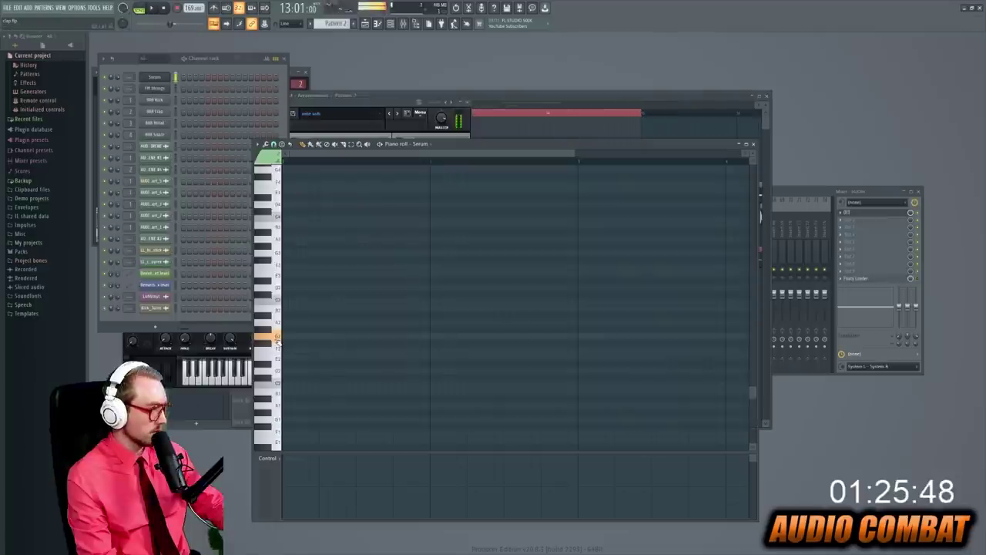
Route Serum to mixer insert 3 and shape its high end with a newly loaded Fruity Parametric EQ 2.
scroll(275, 339, down, 2)
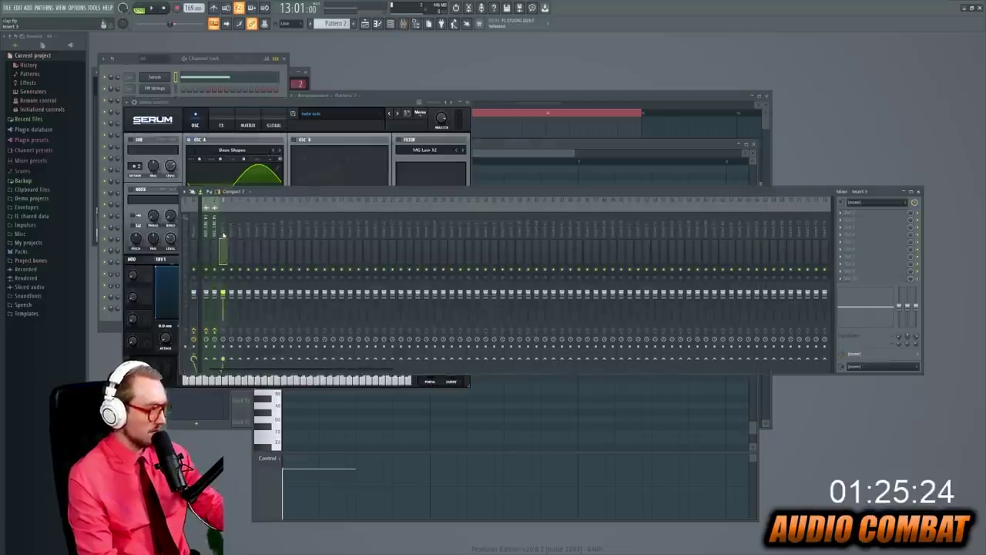
right_click(222, 234)
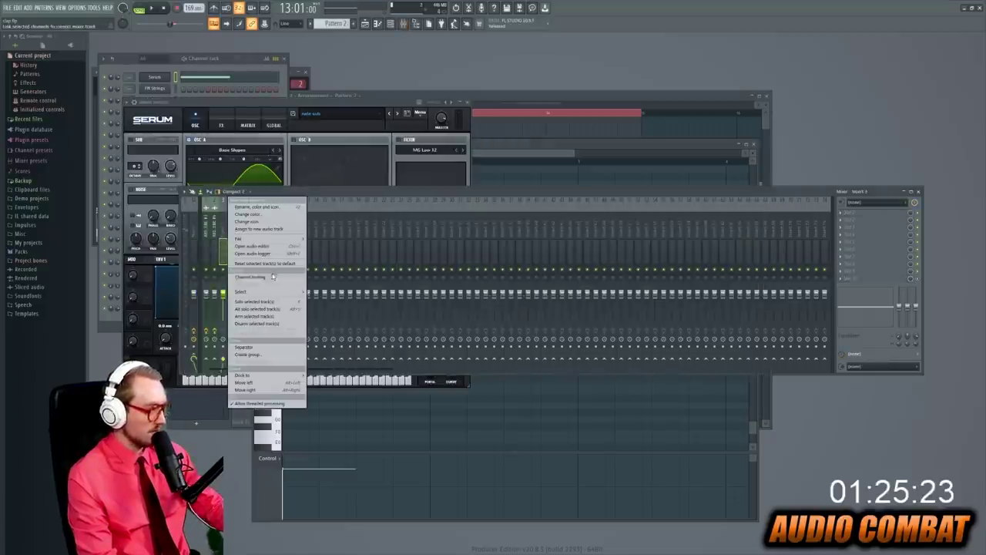
click(423, 271)
click(857, 209)
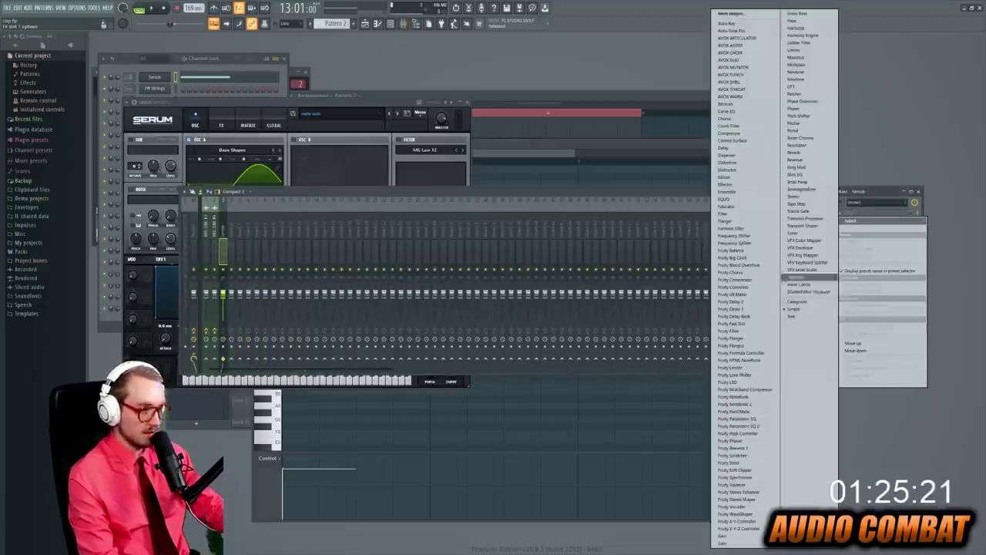
click(771, 308)
drag(277, 138, 216, 185)
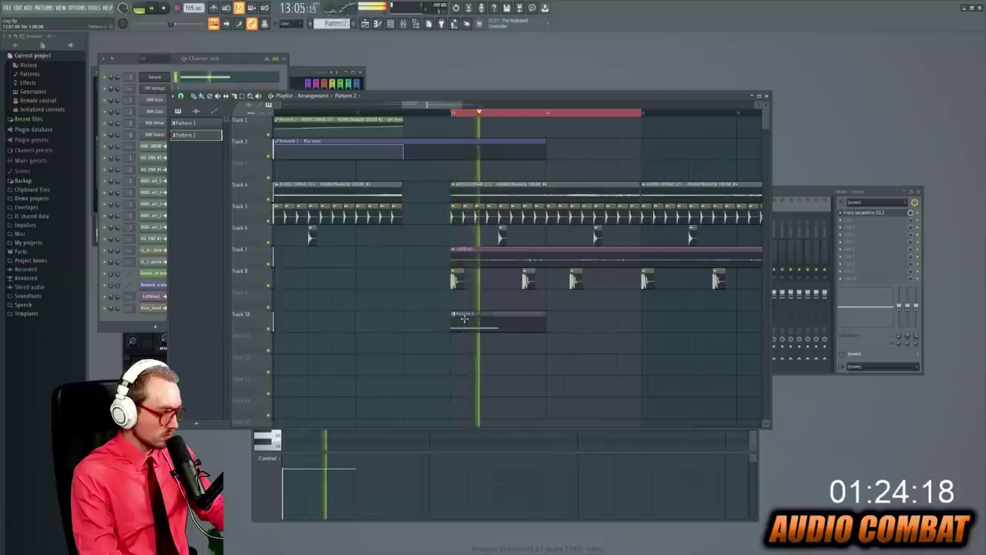
Play back the looped section and open the Pattern 2 clip on Track 10 for editing.
key(space)
key(space)
double_click(463, 322)
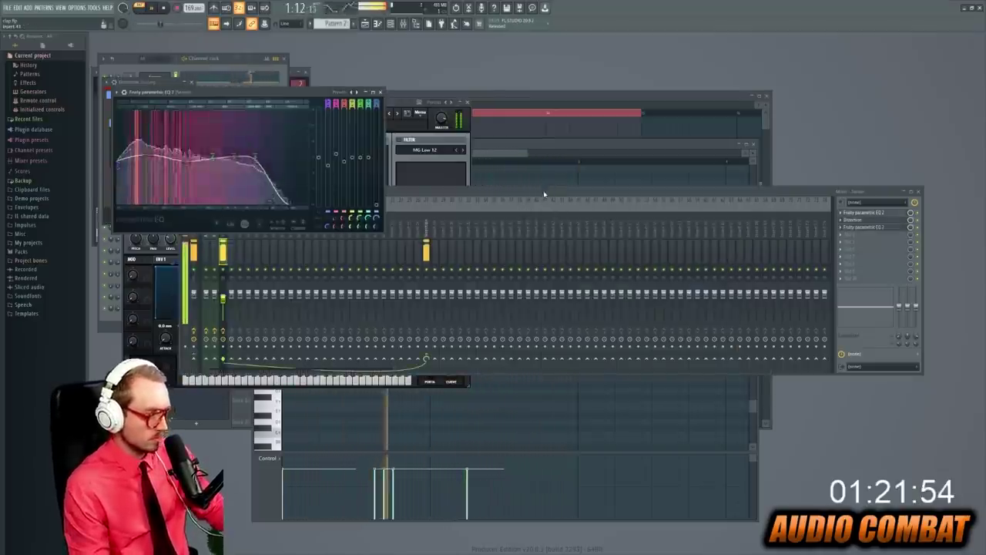
Inspect Serum's mixer track with its effects and reposition playback in the playlist.
click(545, 196)
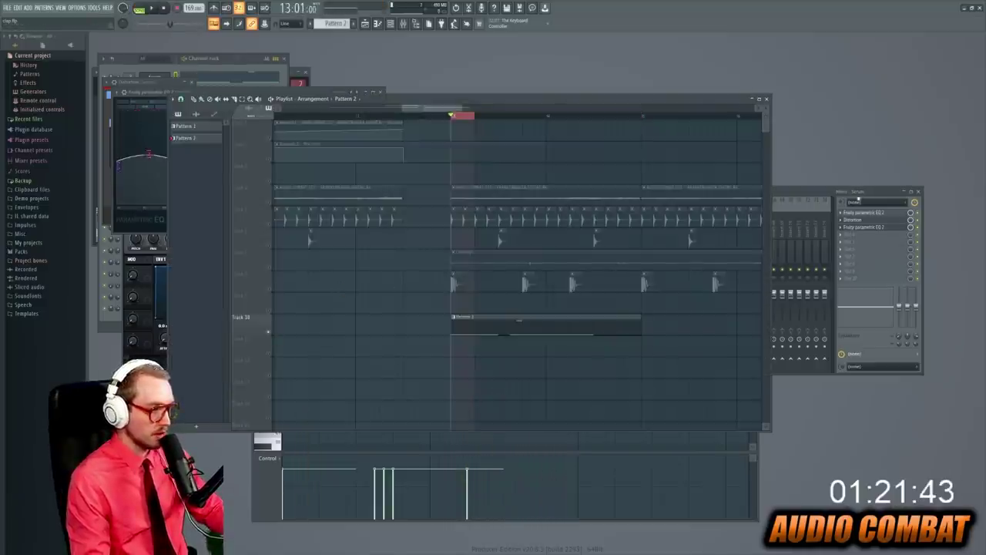
click(826, 191)
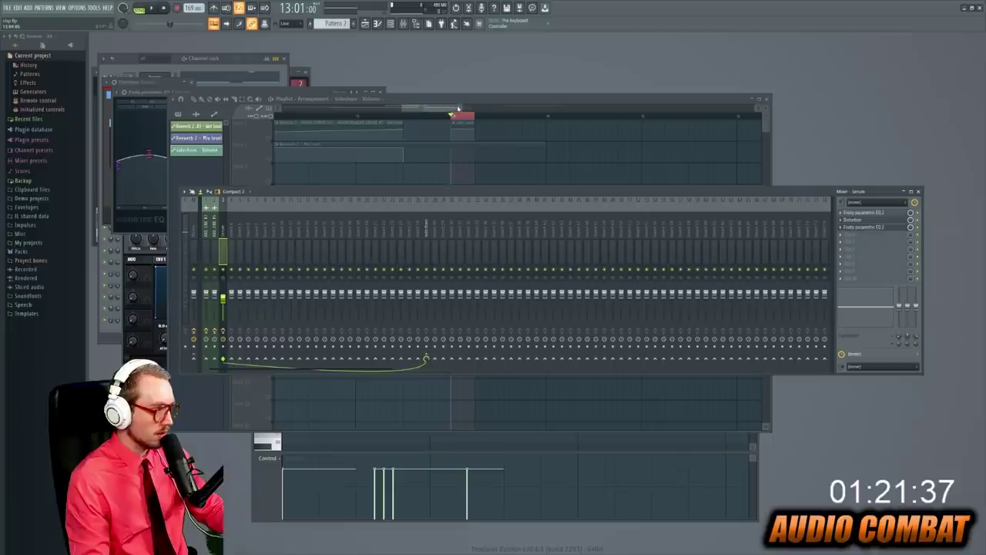
click(429, 116)
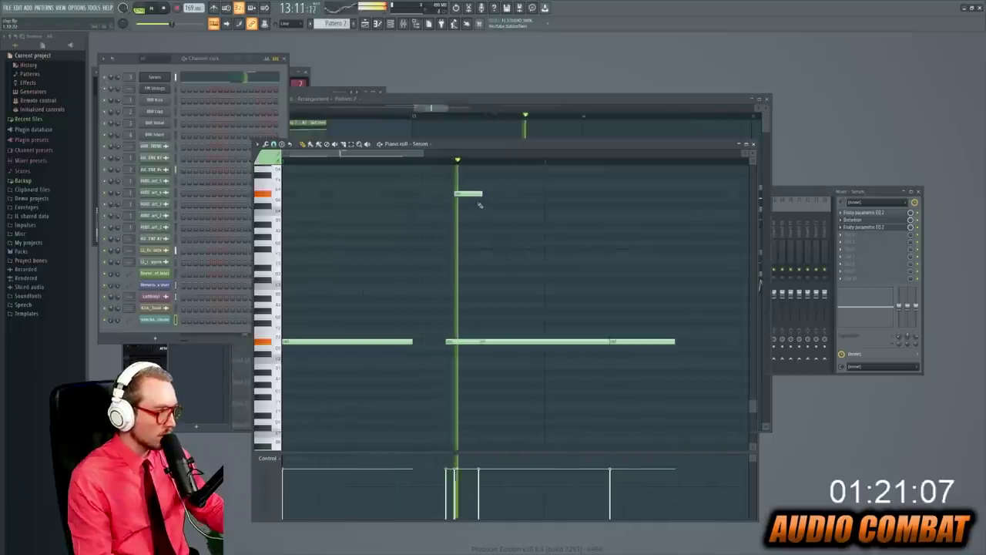
Adjust the short high note in Serum's Pattern 2 and add a note to Serum #2's piano roll.
drag(466, 195, 463, 193)
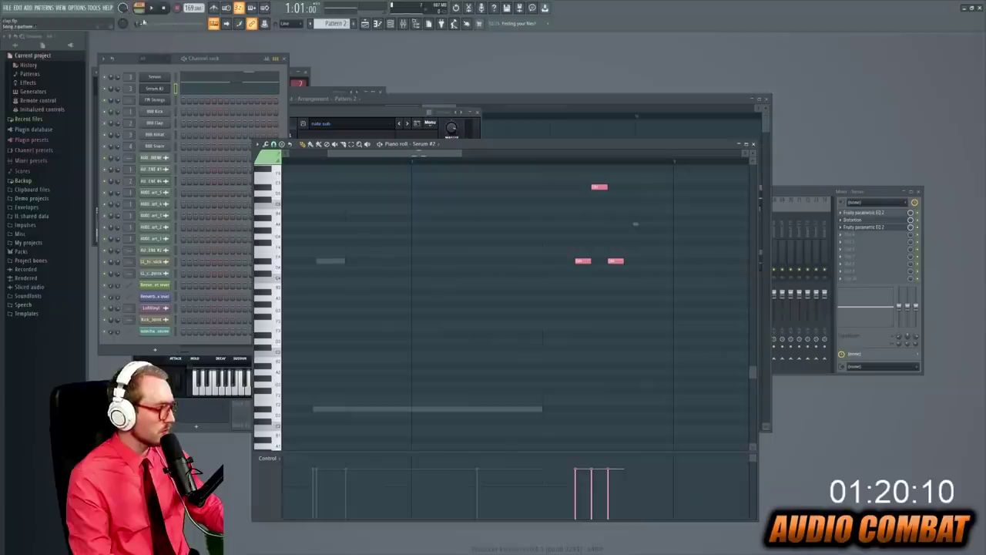
click(154, 88)
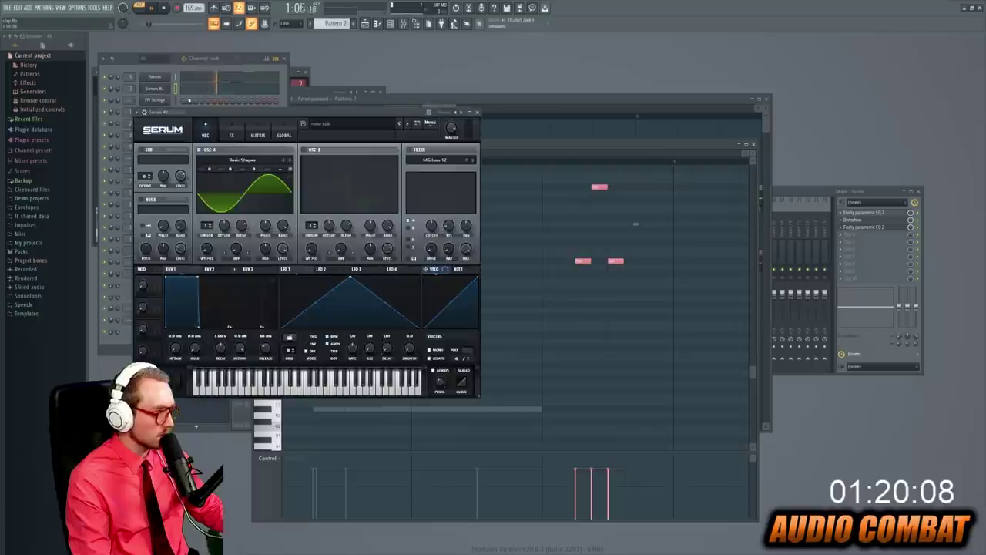
click(527, 146)
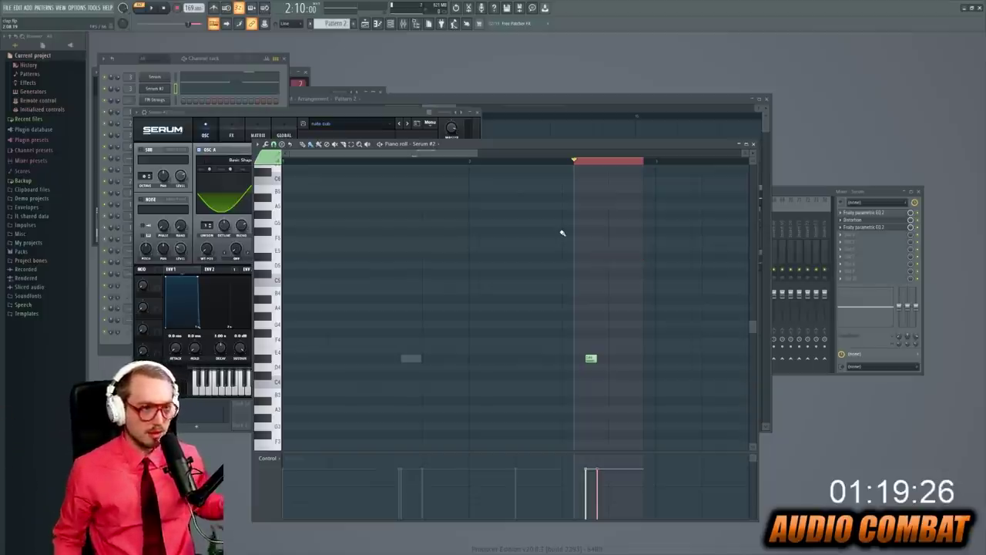
click(619, 246)
scroll(614, 262, up, 2)
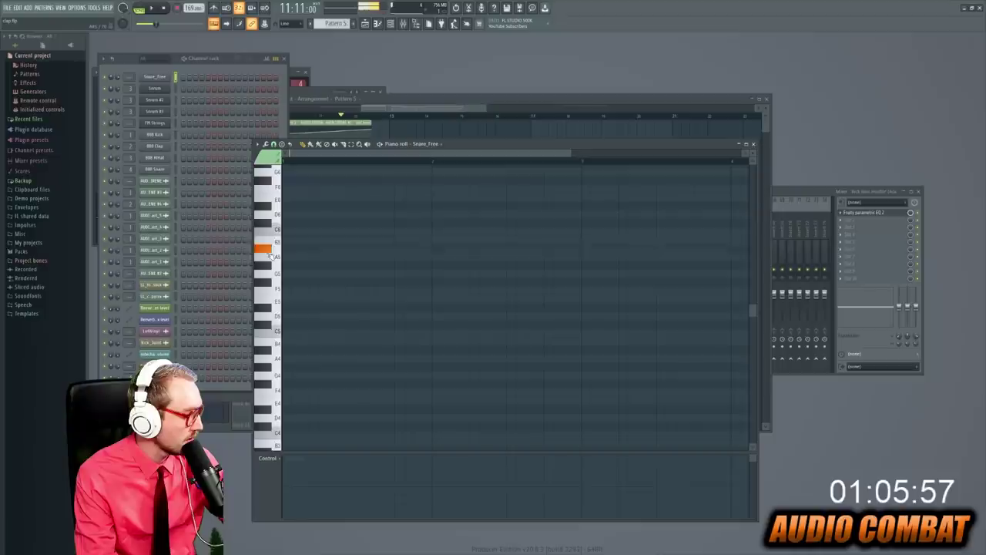
Enter Snare_Free notes in Pattern 5 and play them back within the arrangement.
click(274, 145)
click(304, 236)
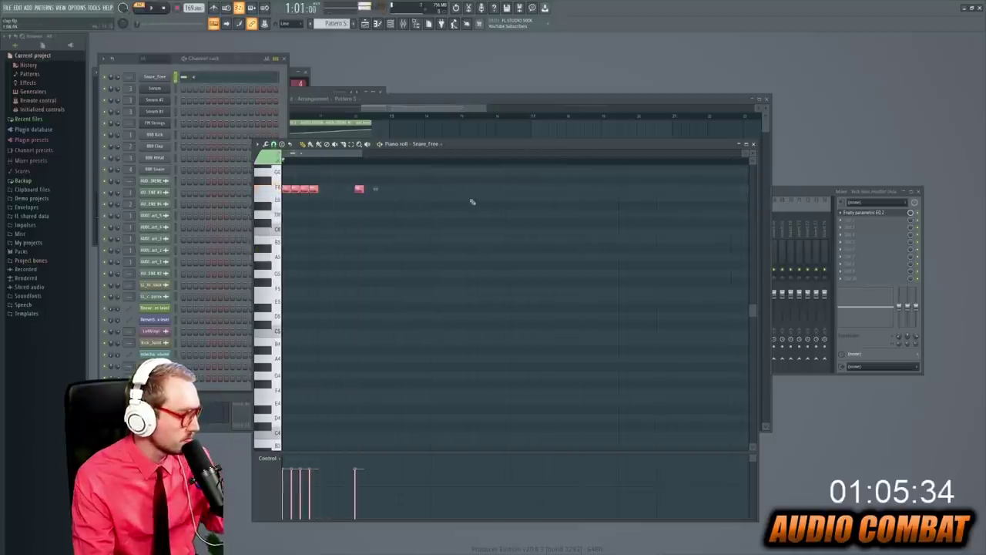
key(space)
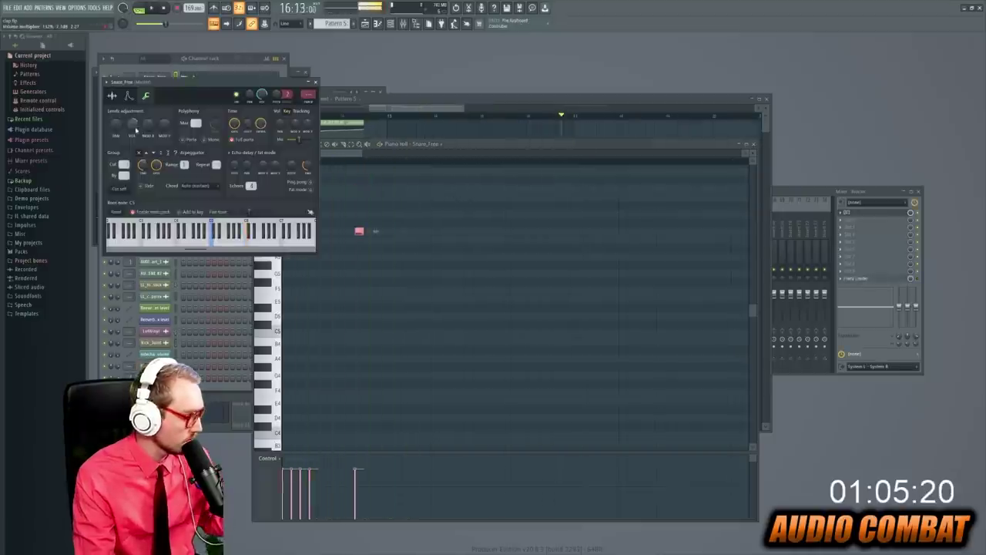
click(363, 114)
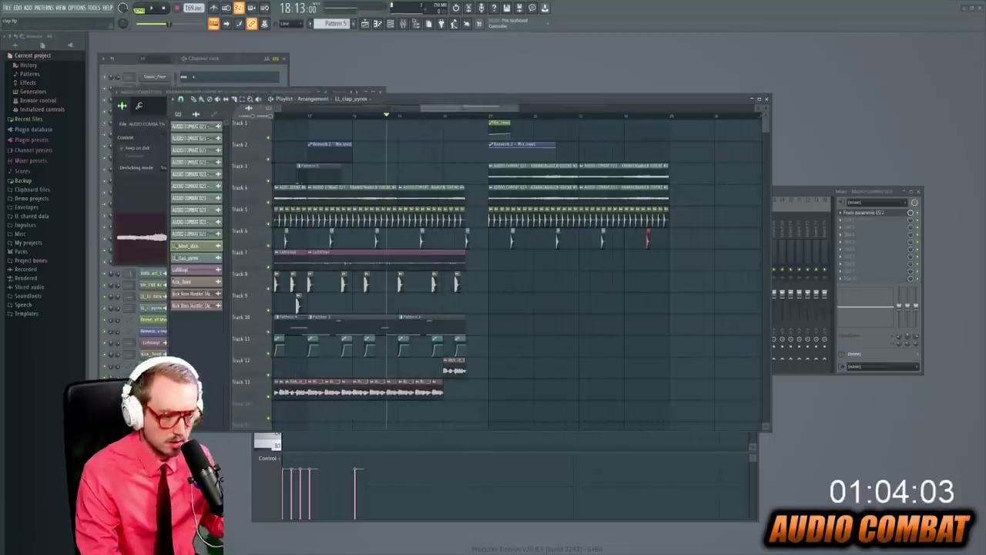
Add two more ELIMINATE_snare_trapsalad hits on Track 7 in bar 24.
drag(653, 367, 609, 327)
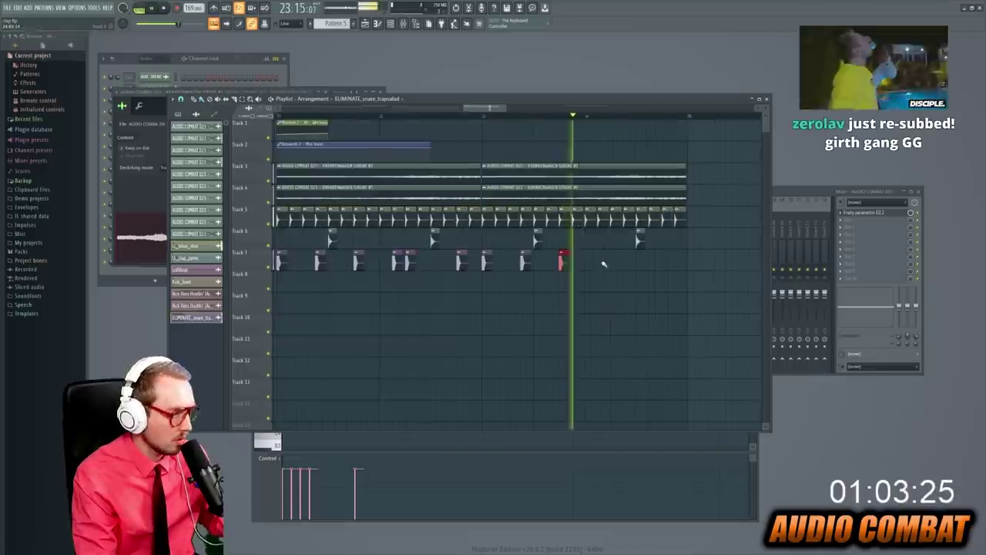
click(610, 260)
click(654, 260)
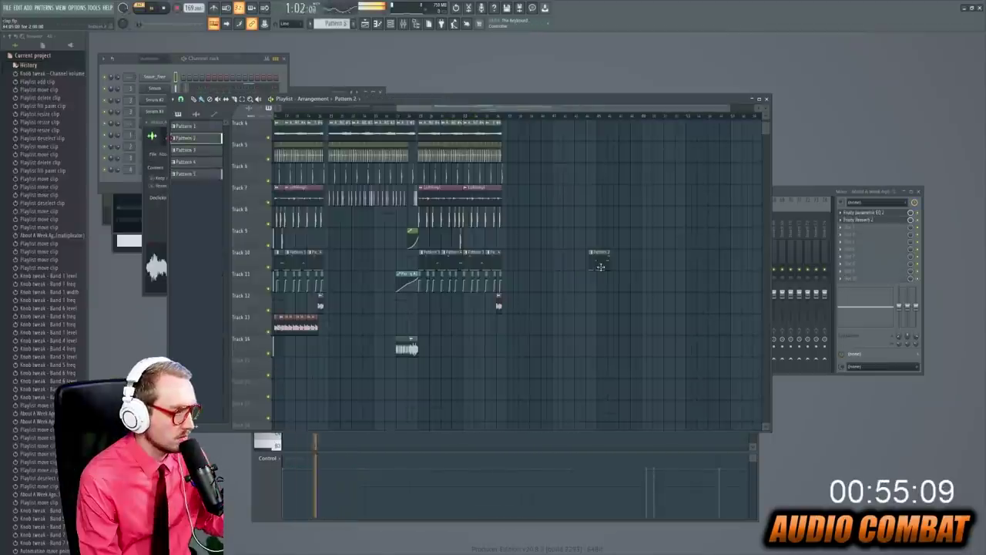
Delete the stray Pattern 2 clip lying past the end of the arrangement on Track 10.
right_click(601, 258)
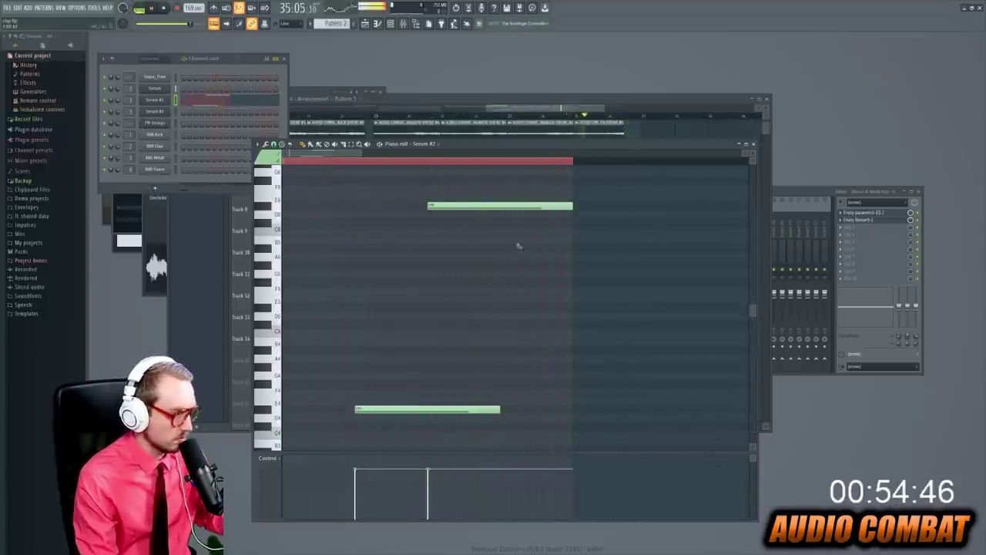
Try moving the upper note of Serum #2 in Pattern 3, audition the variations and undo the changes.
drag(519, 246, 473, 199)
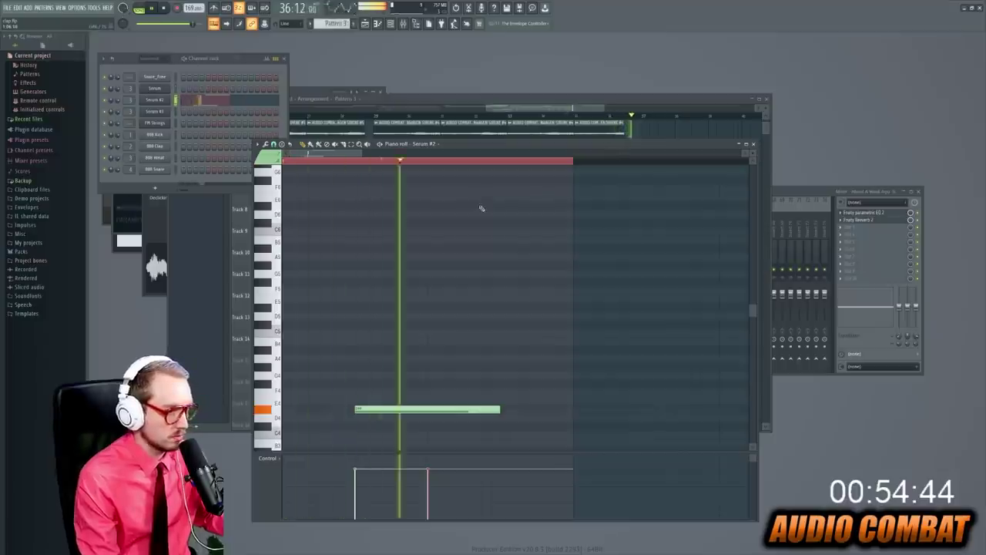
key(space)
key(ctrl+z)
scroll(462, 280, up, 1)
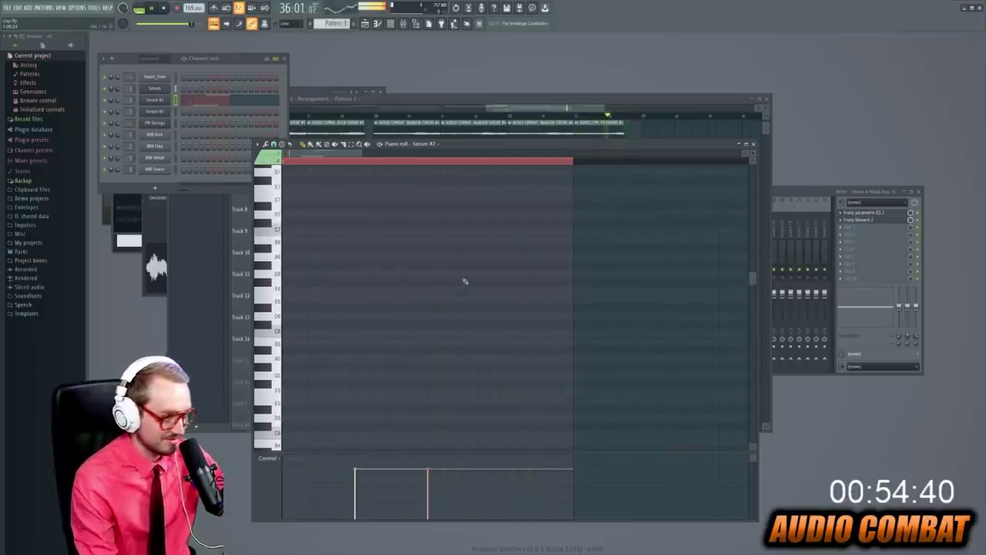
key(space)
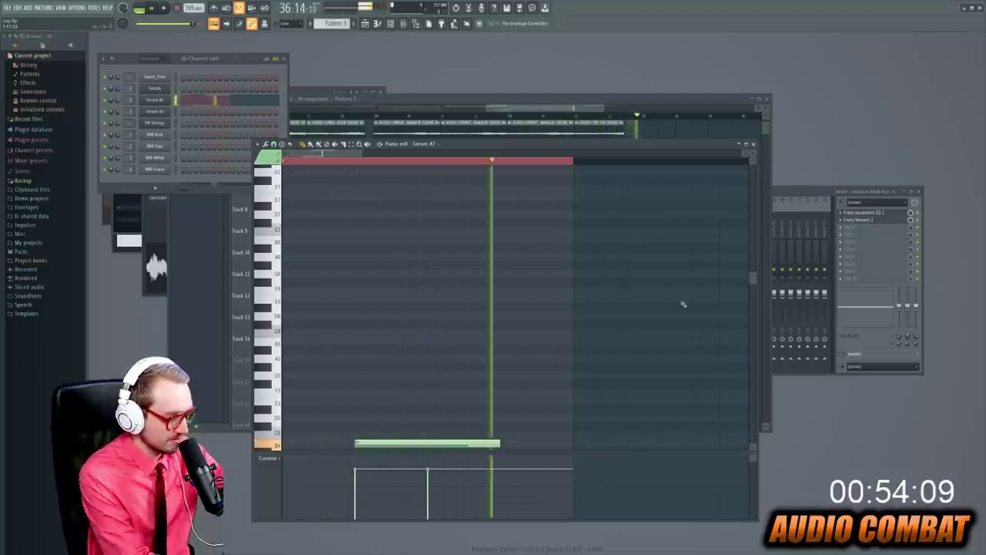
key(space)
scroll(682, 303, up, 5)
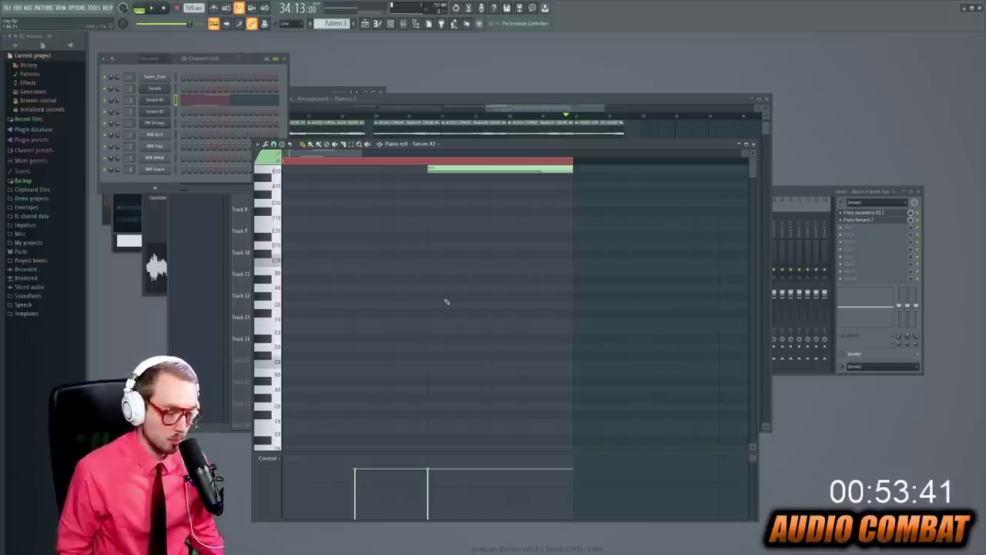
key(ctrl+z)
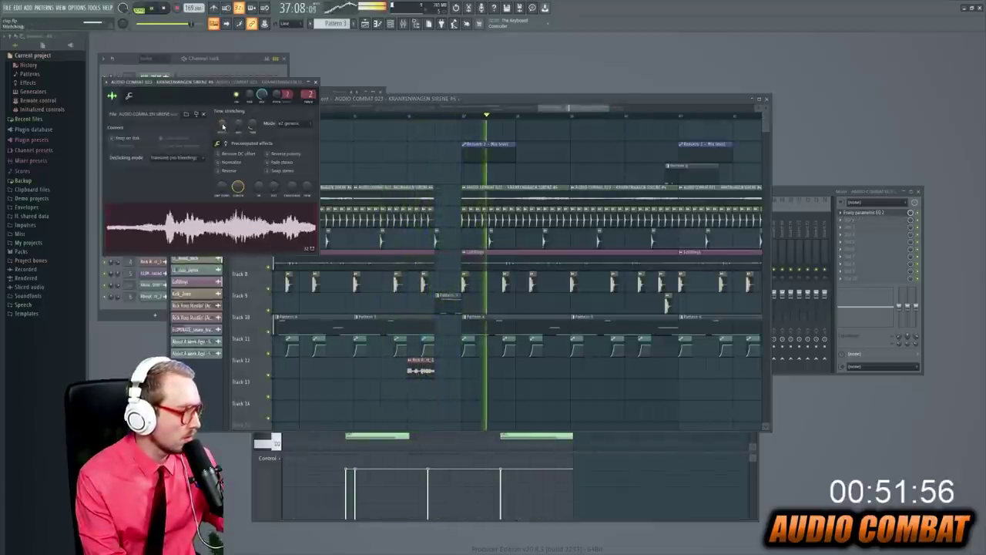
Play back the arrangement from bar 36, then move the playback position to bar 37.
key(space)
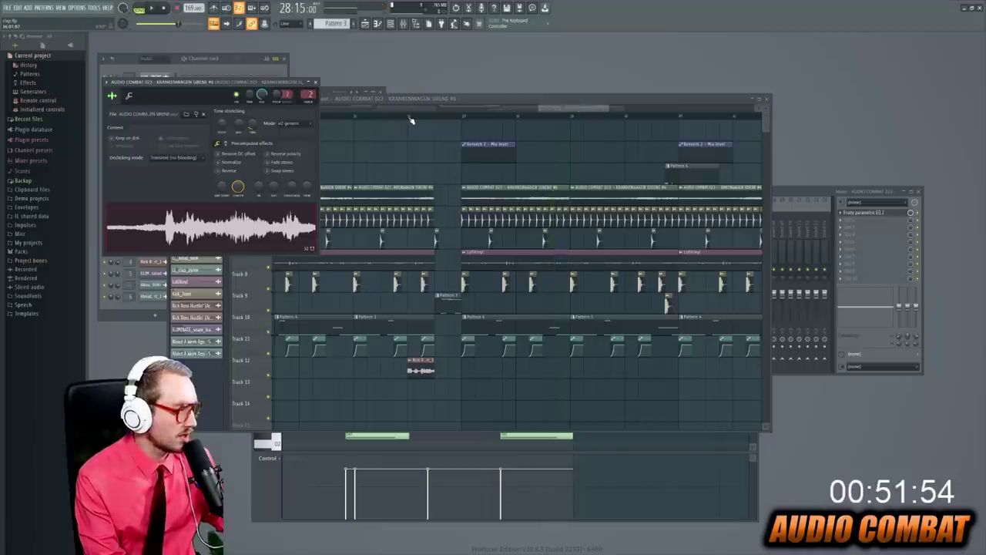
click(409, 118)
key(space)
drag(587, 108, 614, 111)
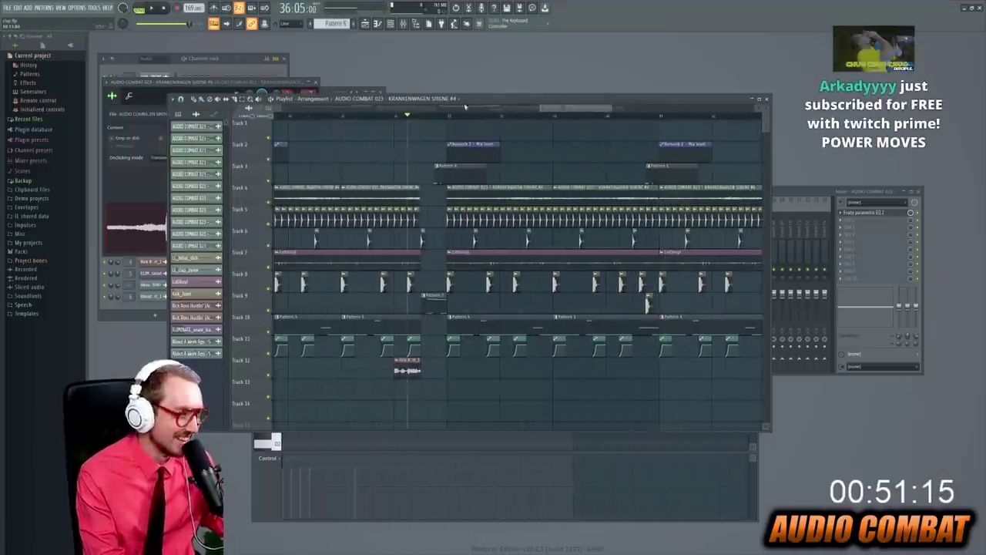
click(450, 117)
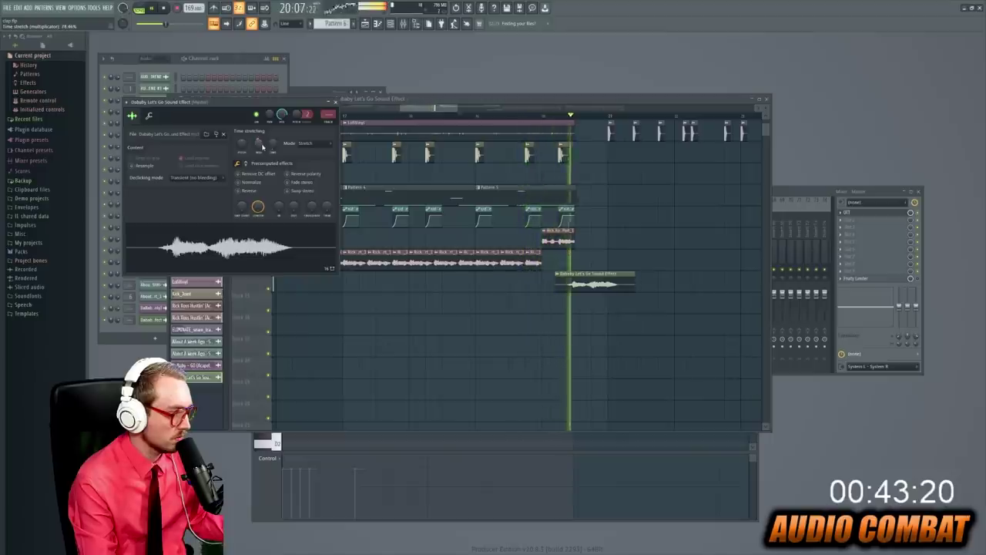
Stop playback and open the options of a mixer track for the Dababy Let's Go Sound Effect.
key(space)
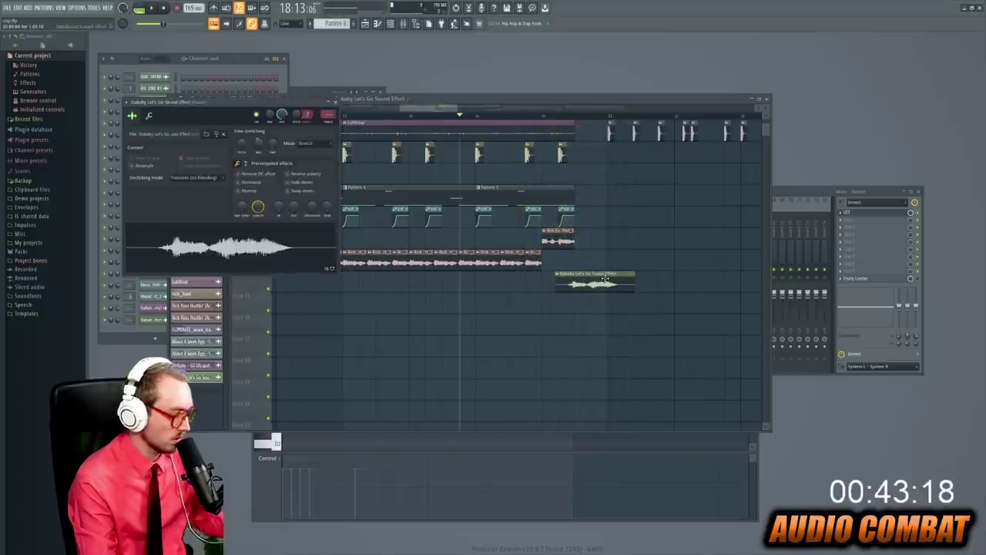
key(F9)
right_click(262, 231)
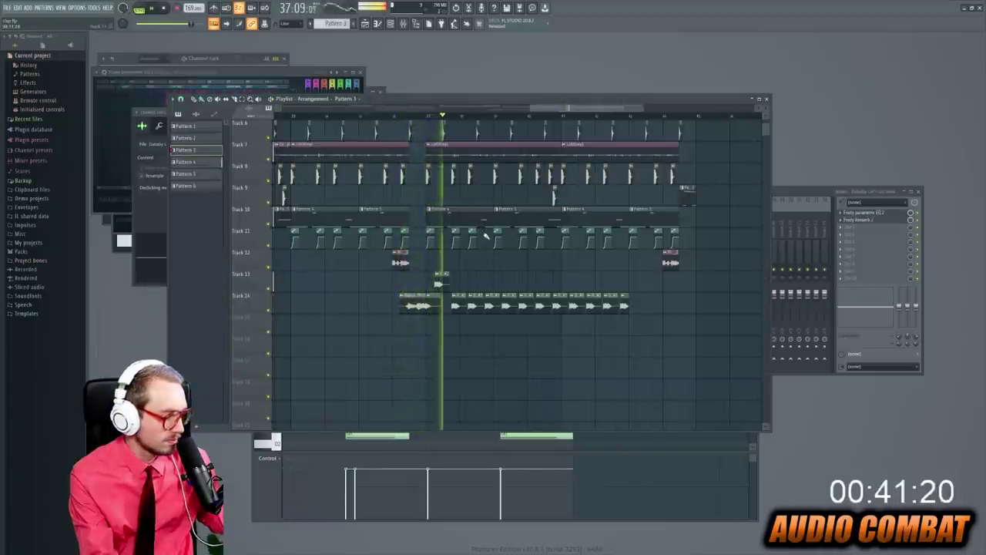
Stop playback and select the sample clips on Tracks 13 and 14 in the playlist.
key(space)
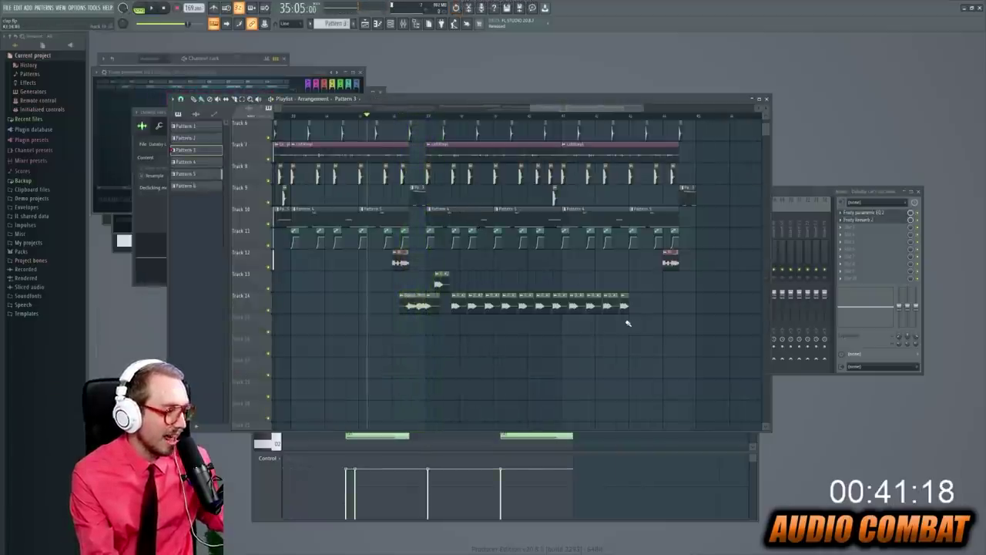
drag(664, 329, 401, 268)
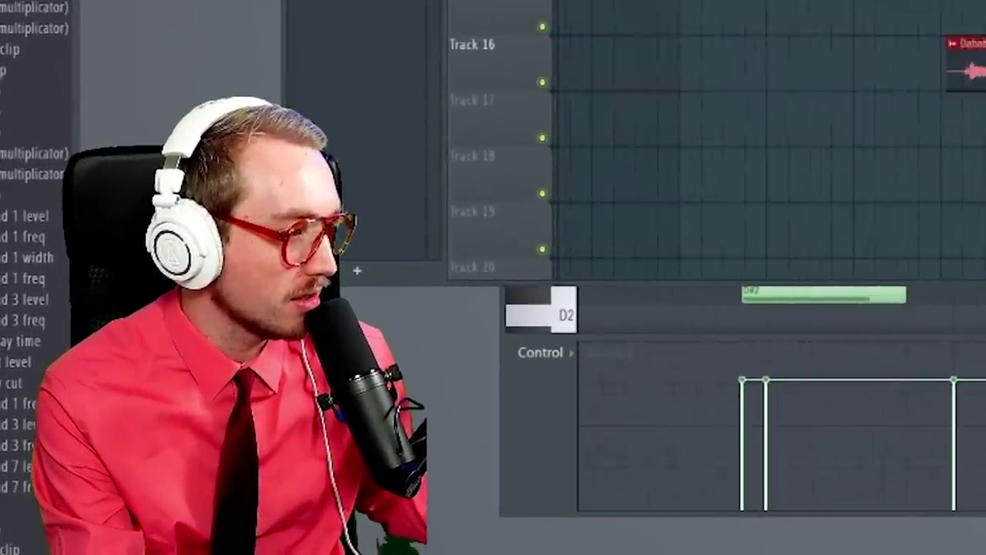
scroll(770, 139, left, 5)
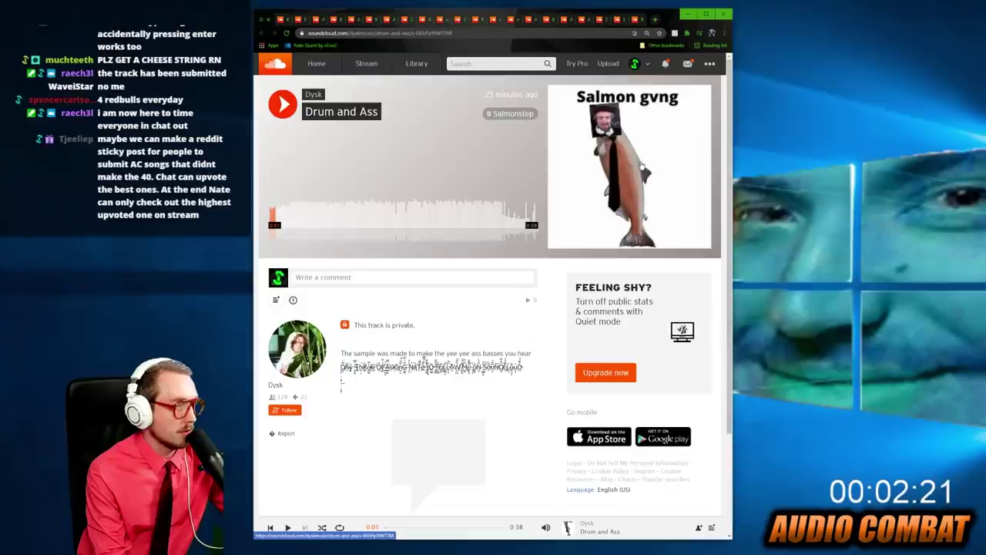
In the web browser, view the enlarged artwork of the SoundCloud track "Drum and Ass", close it and play the track.
click(622, 174)
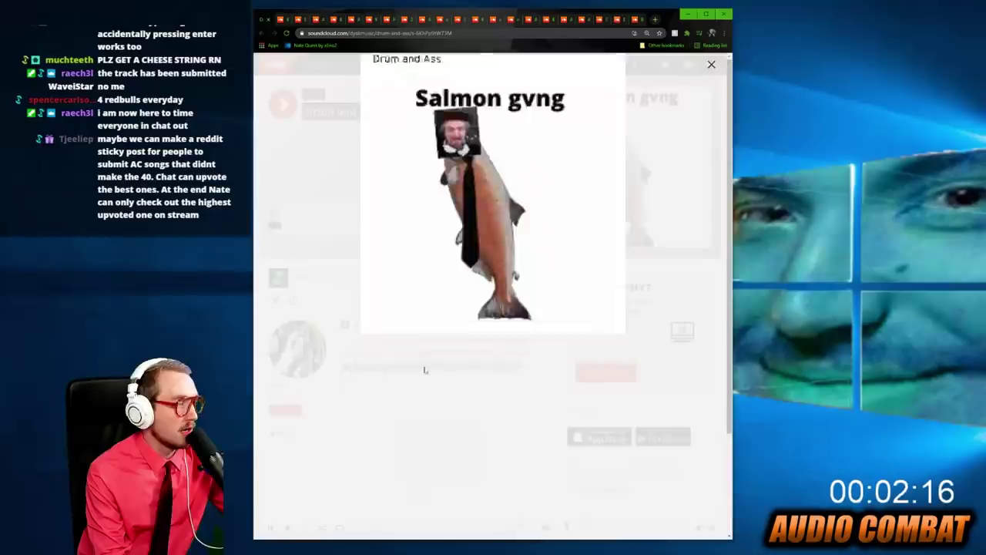
click(86, 329)
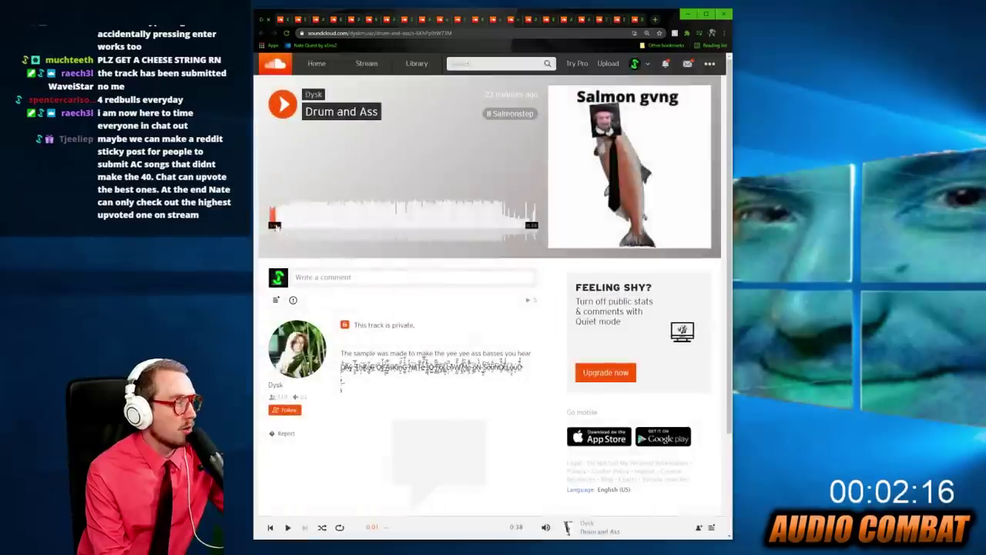
click(284, 111)
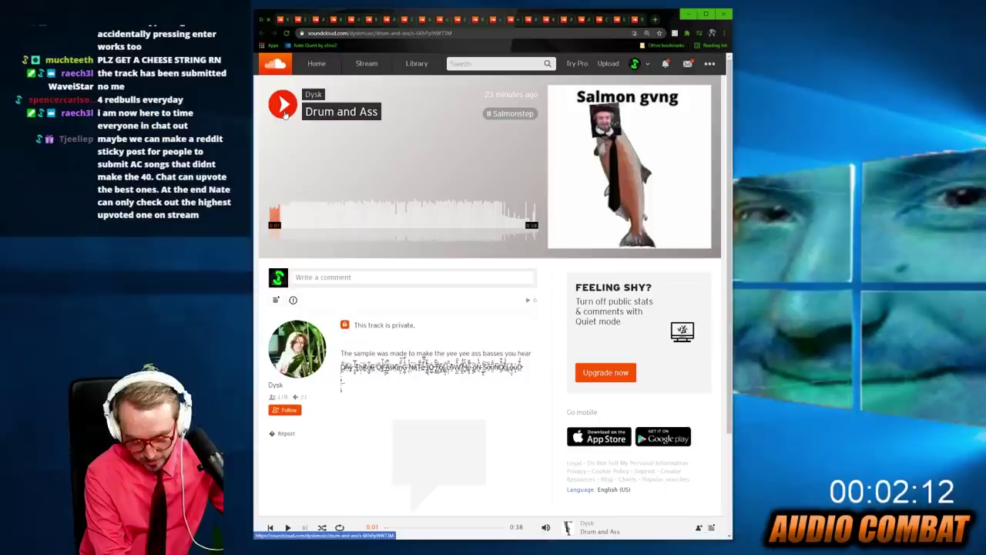